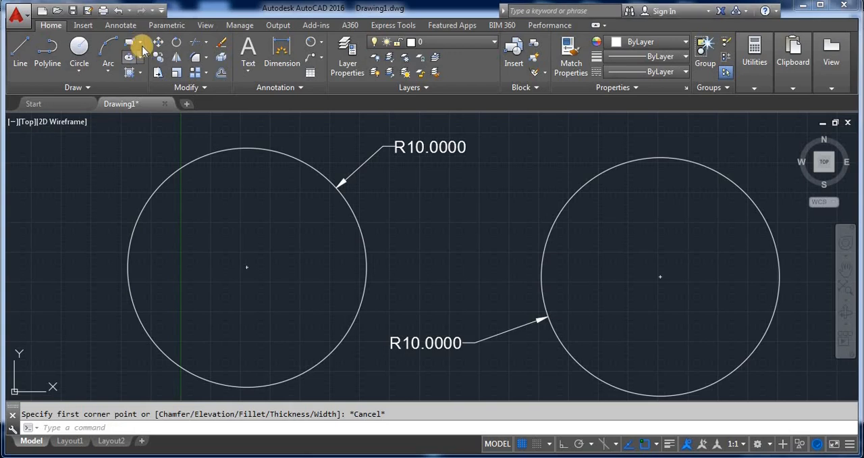
- Draw a six-sided polygon centred on the left circle, inscribed in a circle of radius 10
{"action": "left_click", "coordinate": [140, 42]}
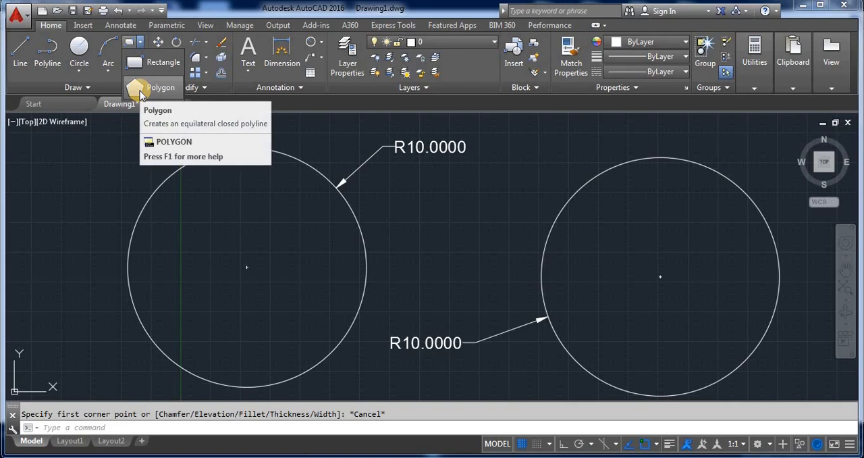
{"action": "left_click", "coordinate": [157, 429]}
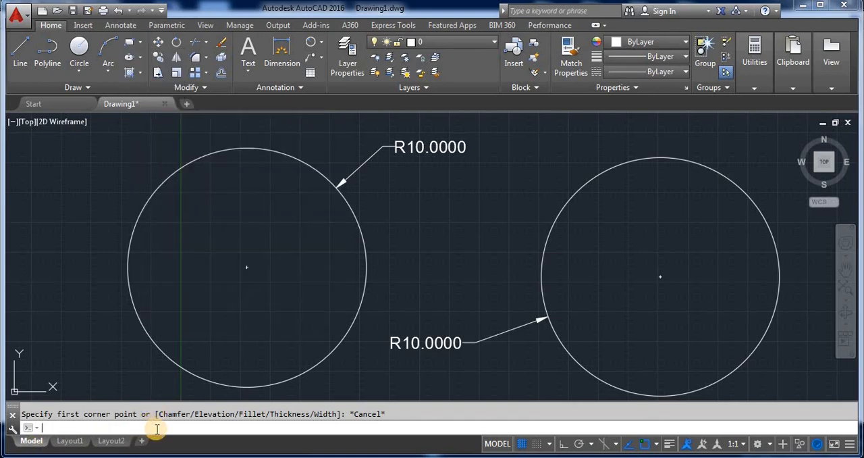
{"action": "type", "text": "PO"}
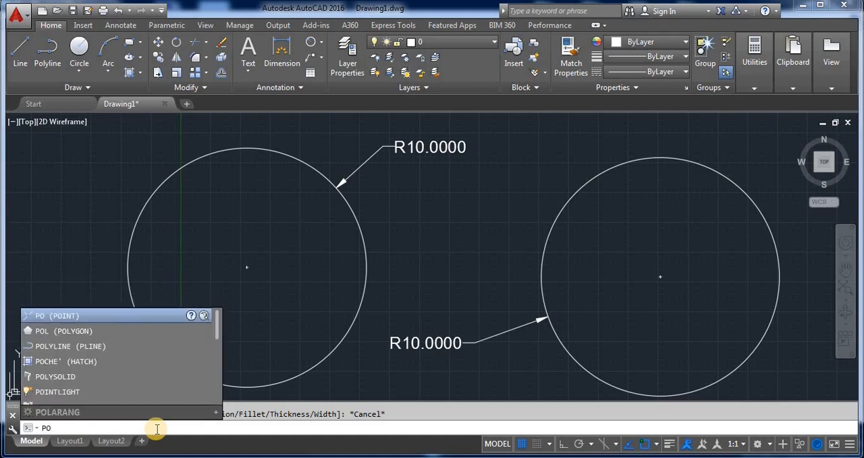
{"action": "type", "text": "L"}
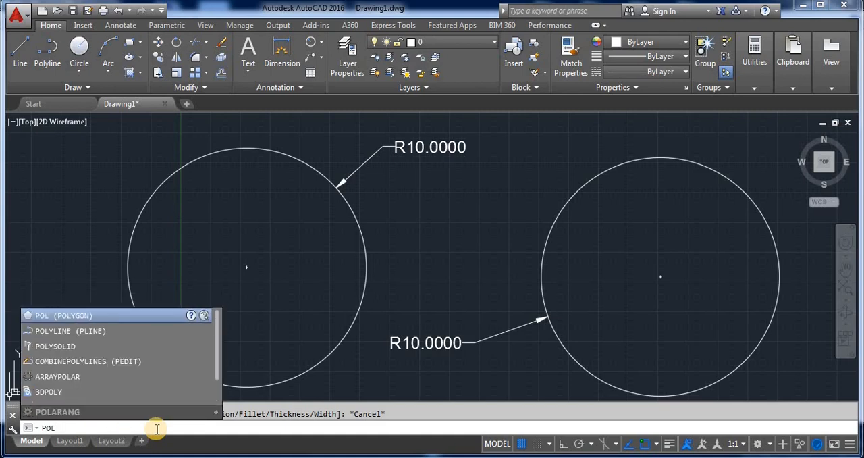
{"action": "left_click", "coordinate": [97, 317]}
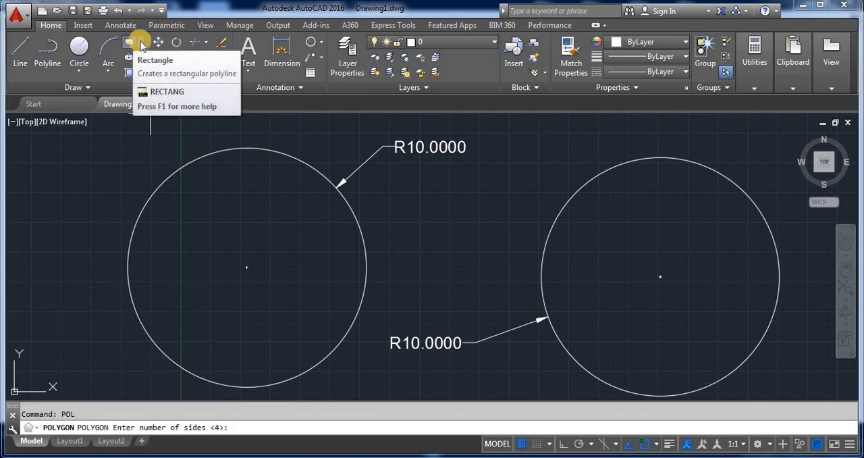
{"action": "left_click", "coordinate": [140, 43]}
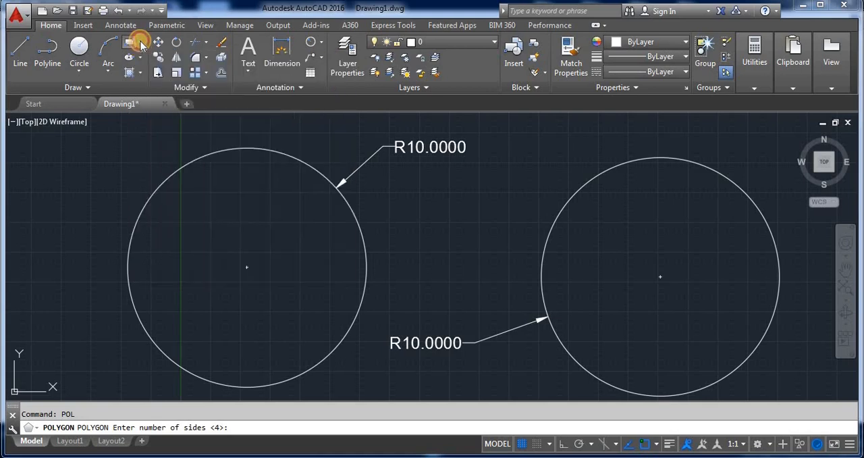
{"action": "left_click", "coordinate": [141, 85]}
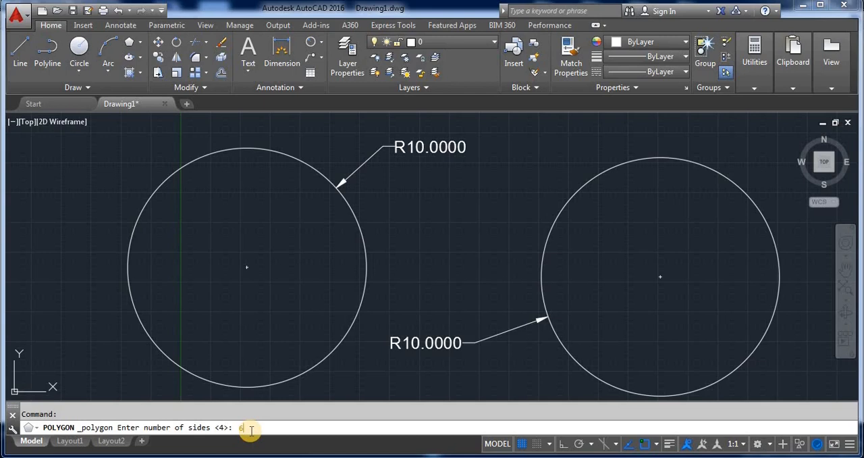
{"action": "key", "text": "Return"}
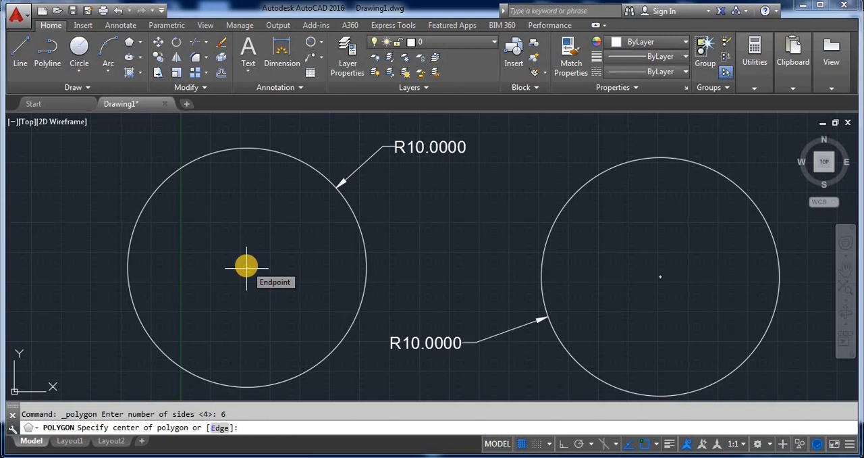
{"action": "left_click", "coordinate": [246, 268]}
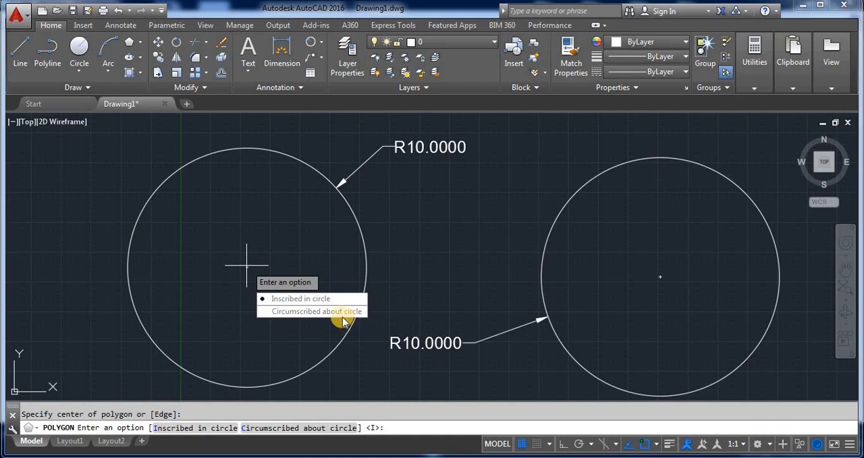
{"action": "left_click", "coordinate": [267, 302]}
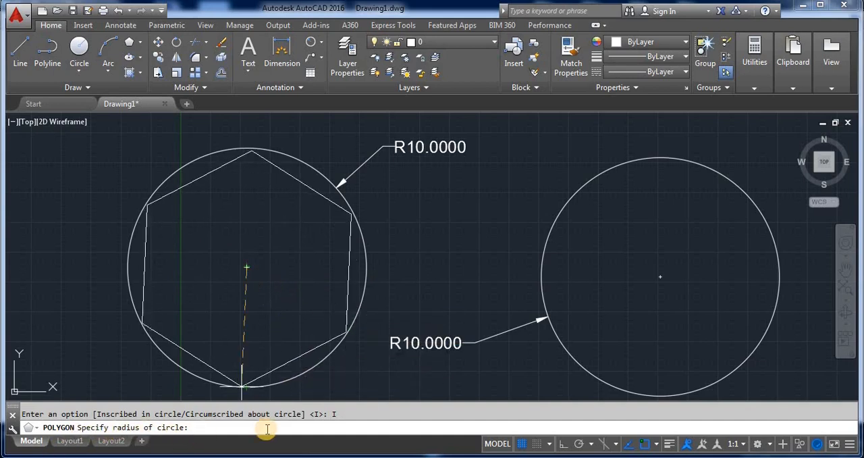
{"action": "key", "text": "Return"}
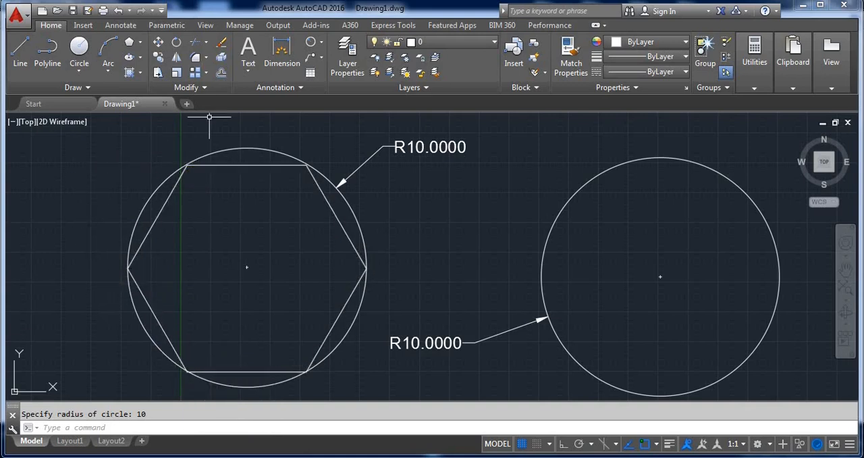
- Draw a six-sided polygon centred on the right circle, circumscribed about a circle of radius 10
{"action": "left_click", "coordinate": [129, 43]}
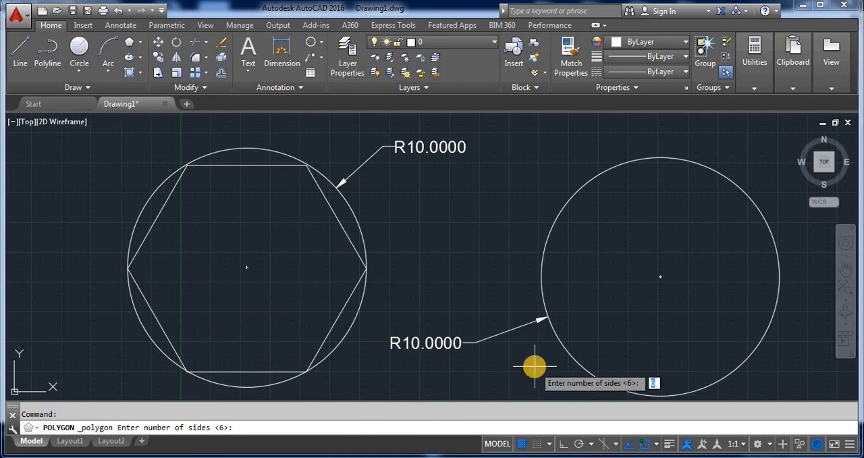
{"action": "type", "text": "6"}
{"action": "key", "text": "Return"}
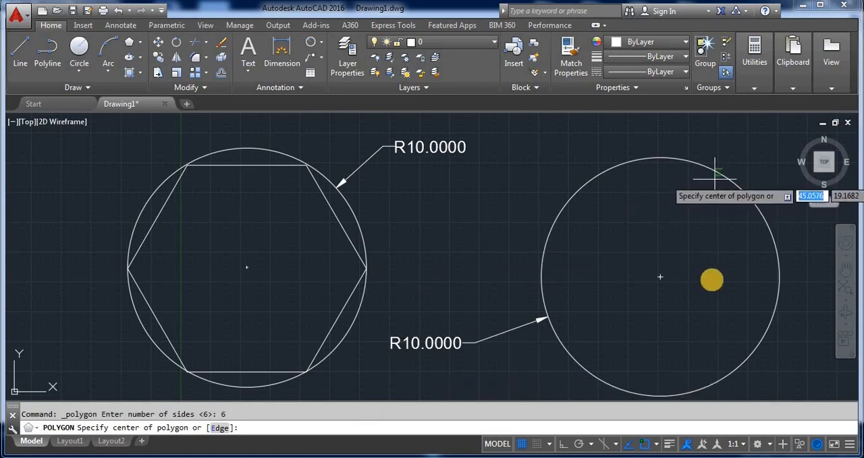
{"action": "left_click", "coordinate": [662, 277]}
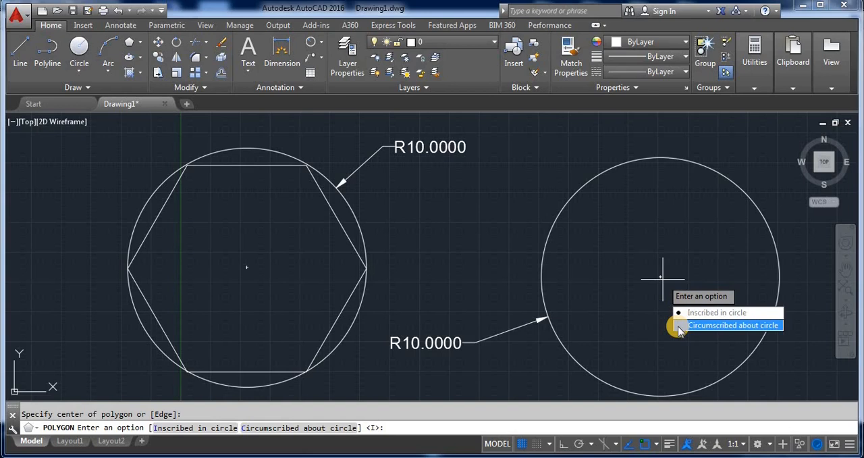
{"action": "left_click", "coordinate": [680, 330]}
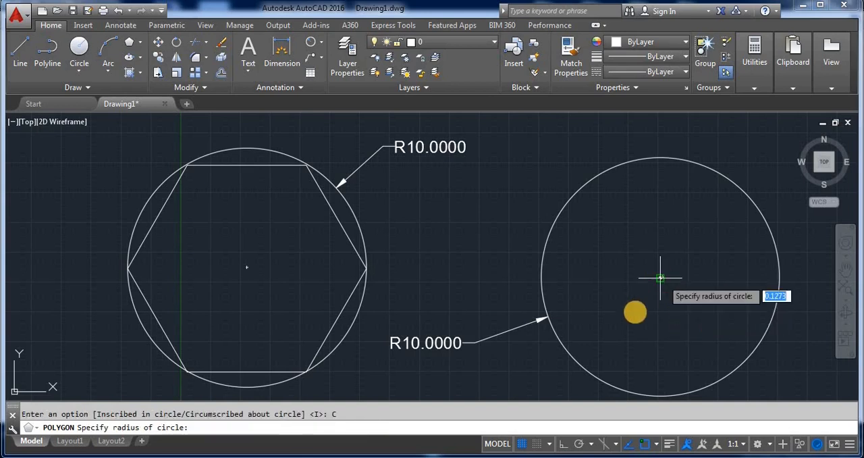
{"action": "type", "text": "1"}
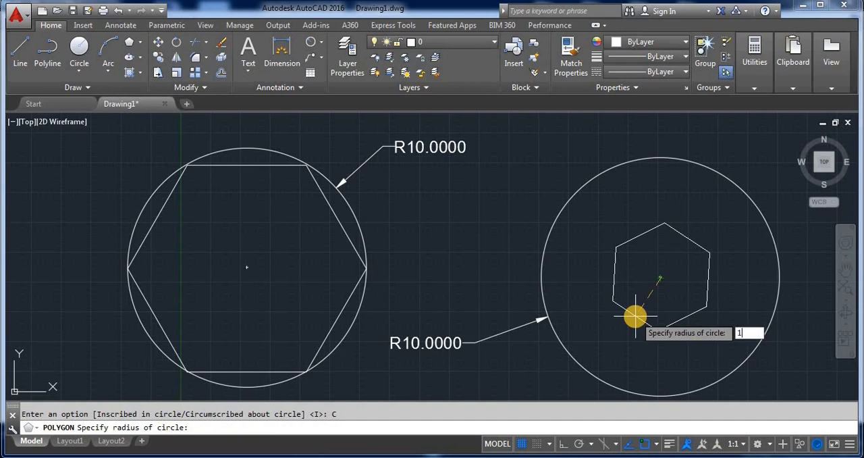
{"action": "type", "text": "0"}
{"action": "key", "text": "Return"}
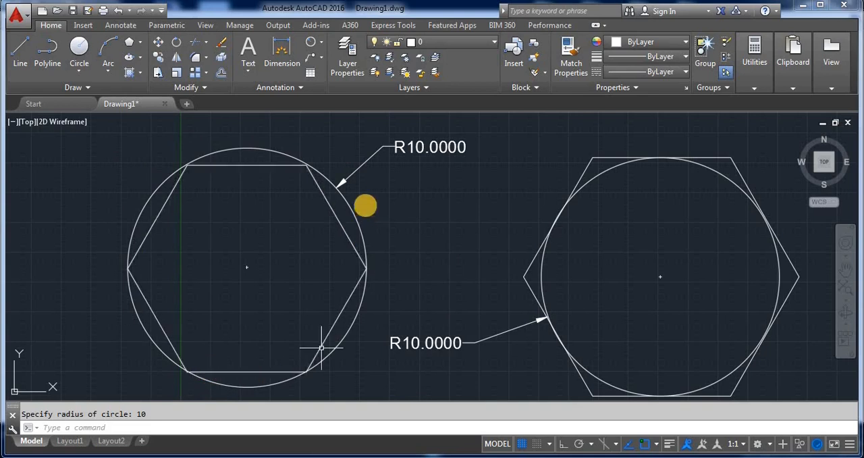
- Draw a small six-sided polygon at the left circle's centre, circumscribed about a circle of radius 1
{"action": "left_click", "coordinate": [131, 40]}
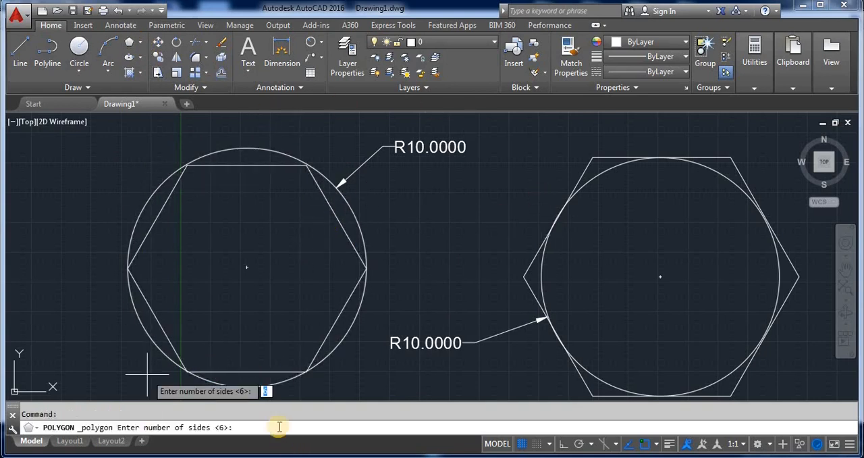
{"action": "key", "text": "Return"}
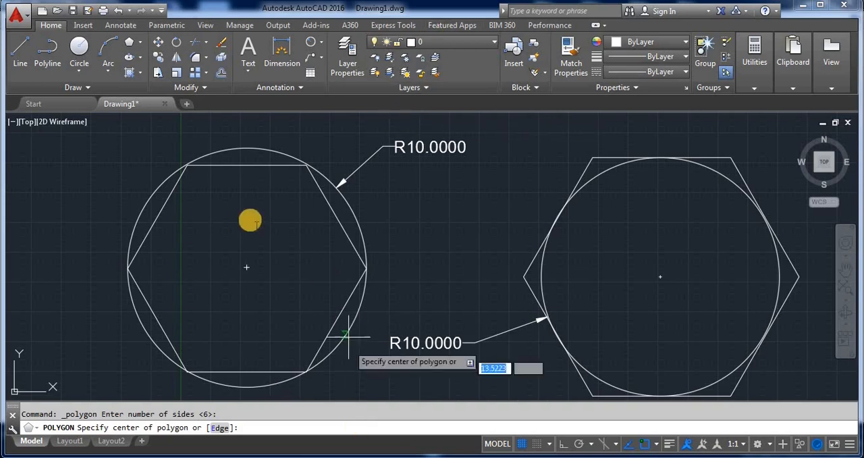
{"action": "left_click", "coordinate": [245, 267]}
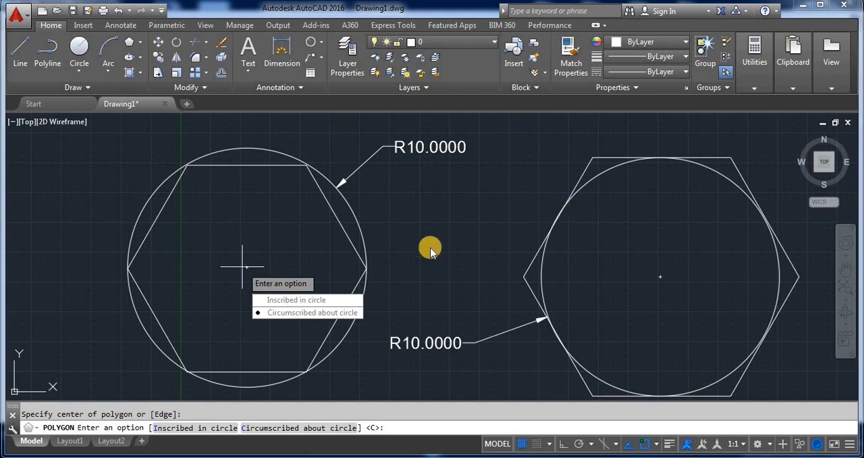
{"action": "key", "text": "Return"}
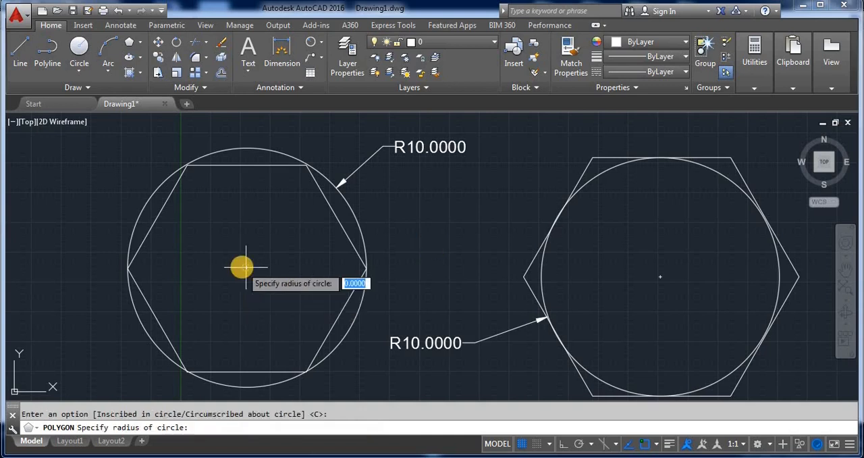
{"action": "key", "text": "Return"}
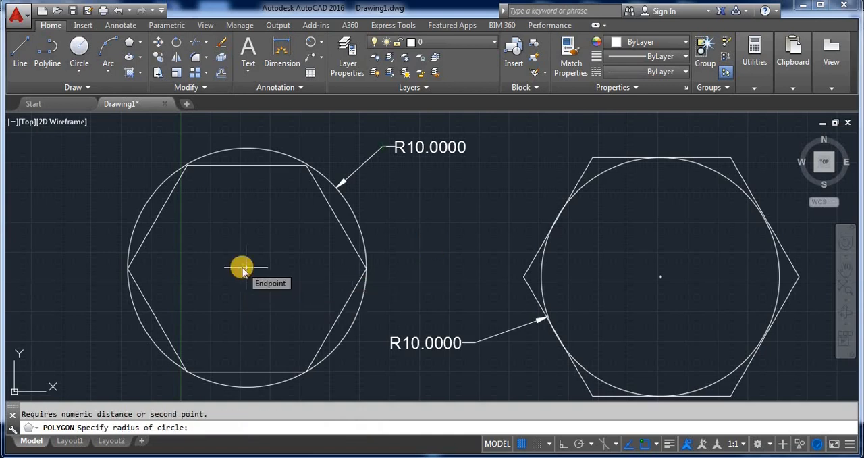
{"action": "type", "text": "1"}
{"action": "key", "text": "Return"}
{"action": "key", "text": "Return"}
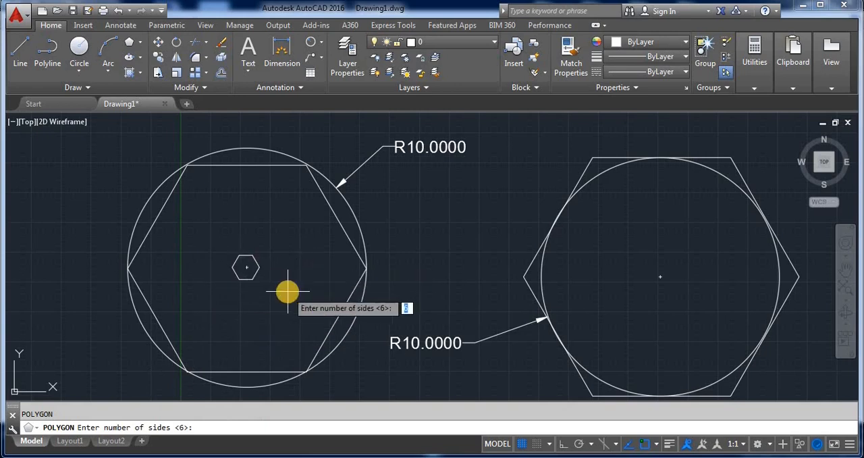
{"action": "key", "text": "Return"}
{"action": "key", "text": "Return"}
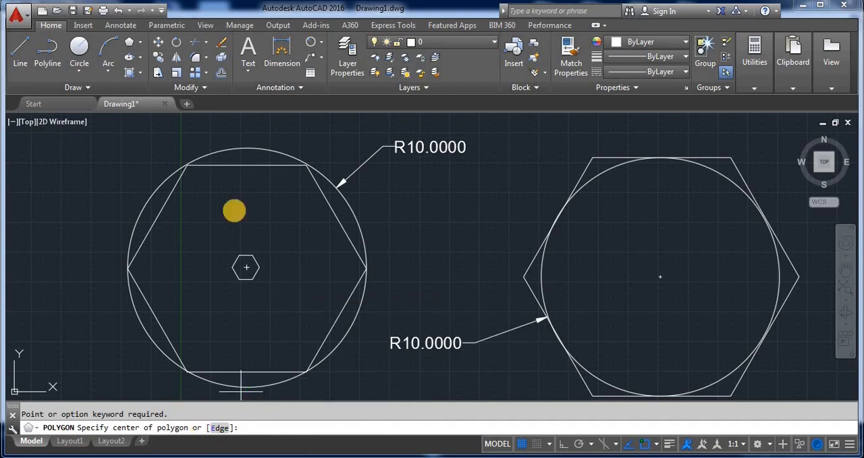
{"action": "left_click", "coordinate": [108, 49]}
{"action": "key", "text": "Return"}
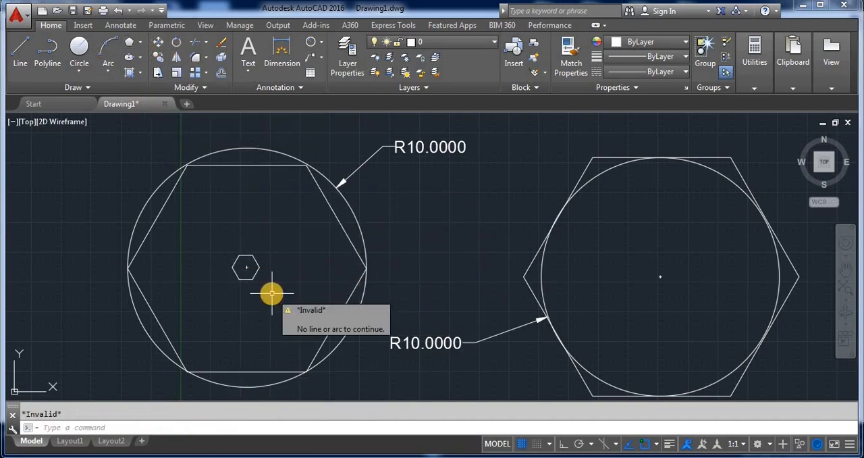
{"action": "key", "text": "Return"}
{"action": "key", "text": "Return"}
- Delete the small central hexagon together with the left circle's radius dimension
{"action": "left_click", "coordinate": [290, 324]}
{"action": "left_click", "coordinate": [236, 236]}
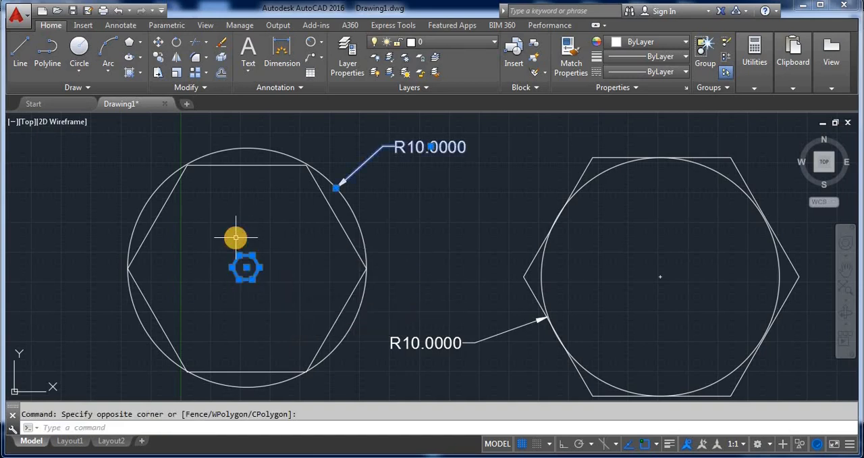
{"action": "key", "text": "Delete"}
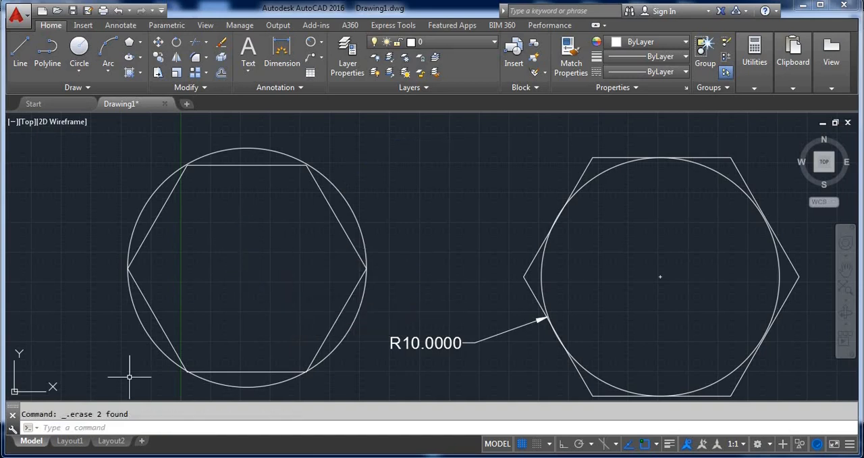
- Draw a six-sided polygon between the two circles with the Edge option, using a horizontal edge 5 units long with Ortho on
{"action": "left_click", "coordinate": [129, 42]}
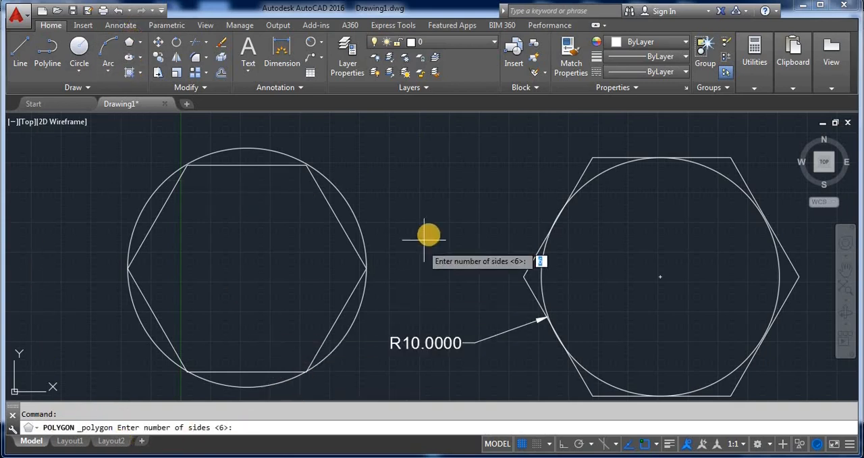
{"action": "type", "text": "6"}
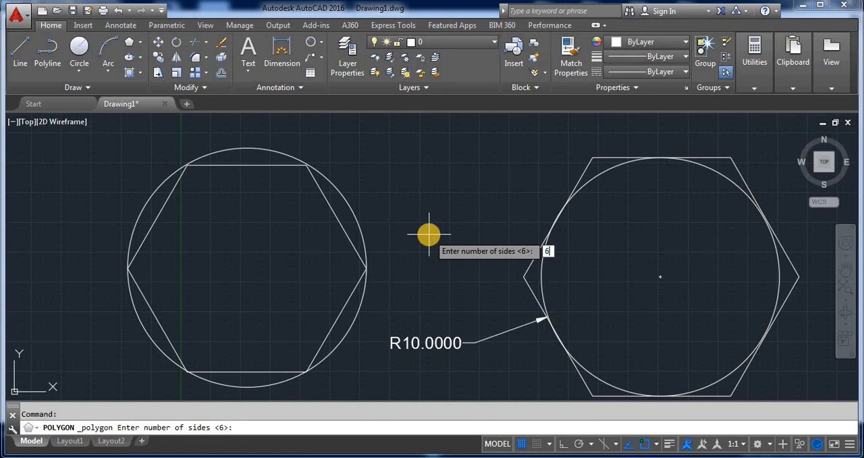
{"action": "key", "text": "Return"}
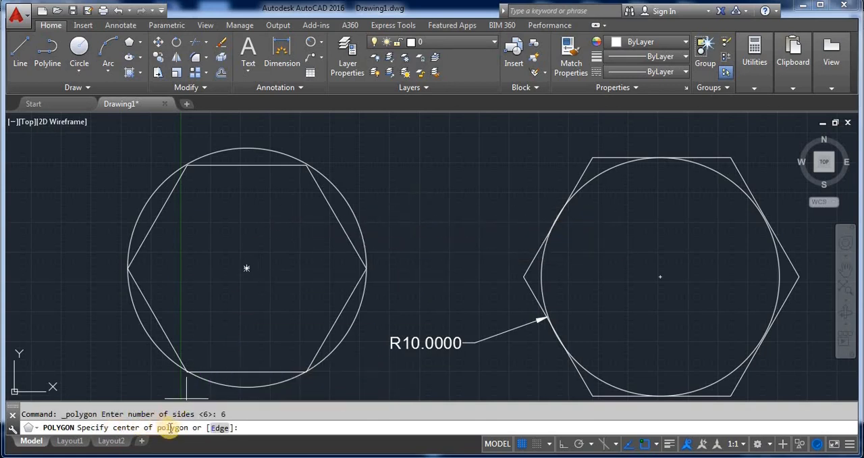
{"action": "left_click", "coordinate": [219, 428]}
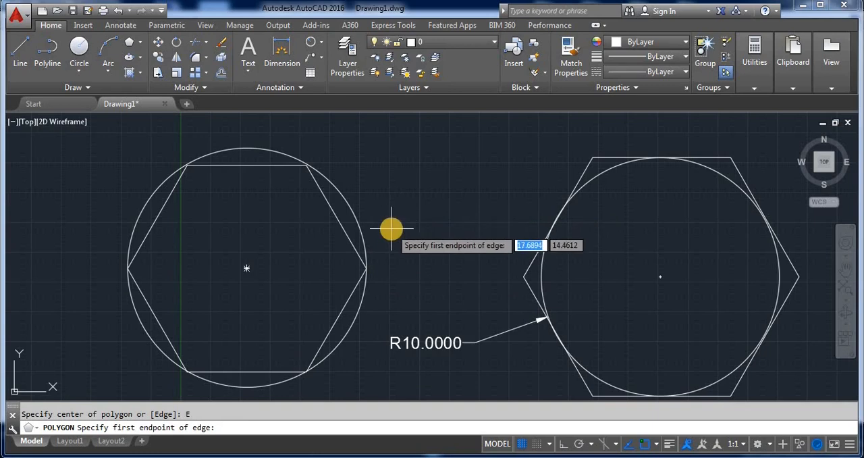
{"action": "left_click", "coordinate": [415, 242]}
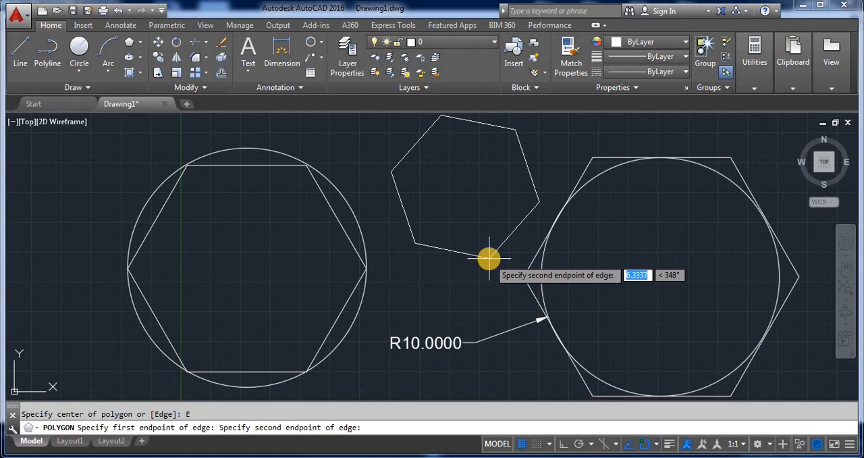
{"action": "key", "text": "F8"}
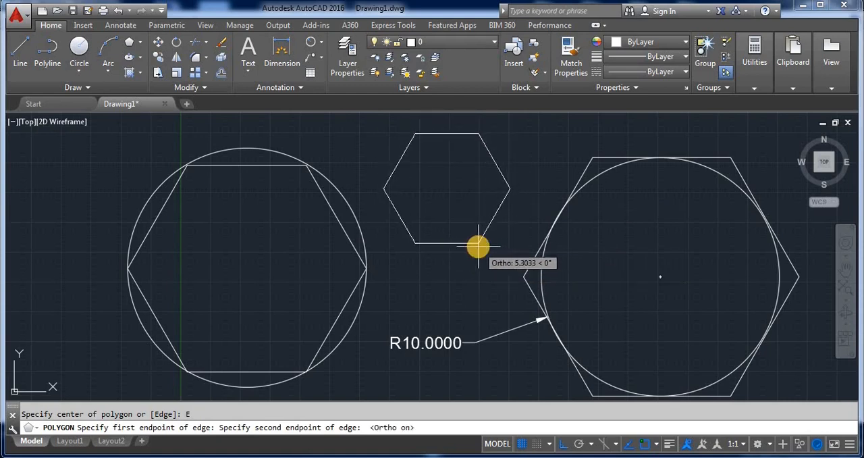
{"action": "type", "text": "5"}
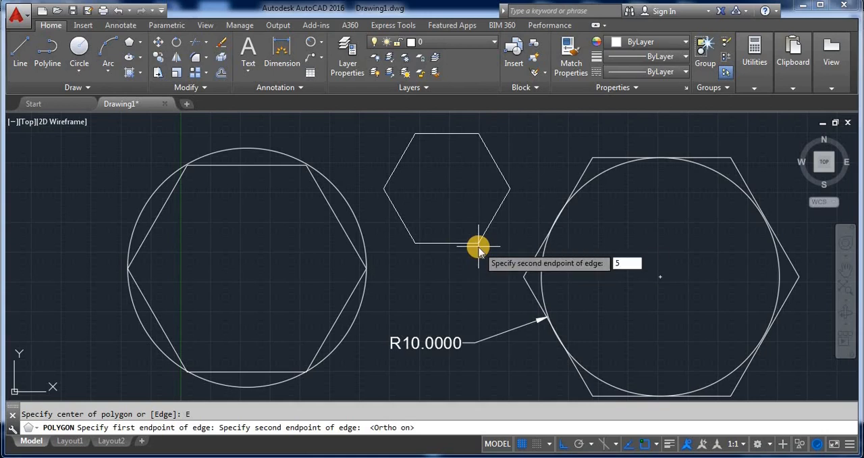
{"action": "key", "text": "Return"}
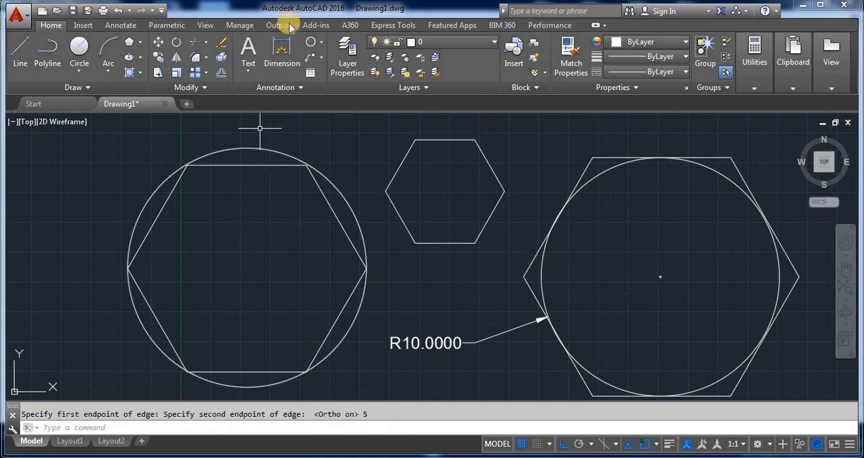
- Add a linear dimension to the bottom edge of the middle hexagon, placed just below it
{"action": "left_click", "coordinate": [322, 46]}
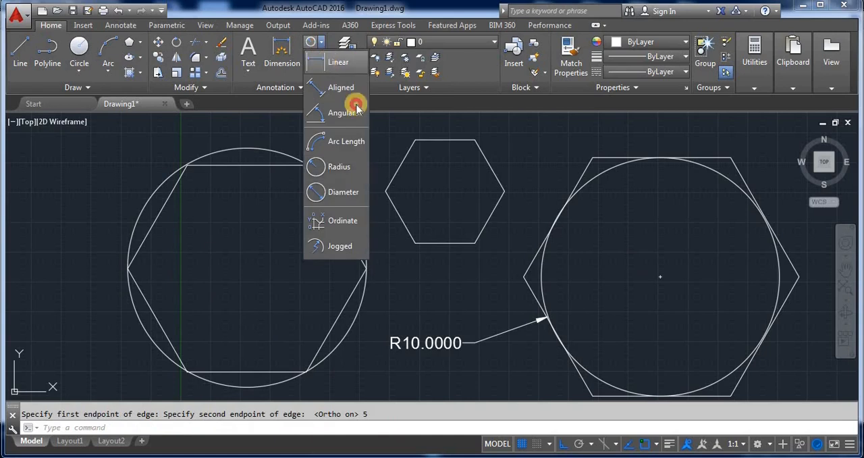
{"action": "left_click", "coordinate": [331, 64]}
{"action": "left_click", "coordinate": [414, 244]}
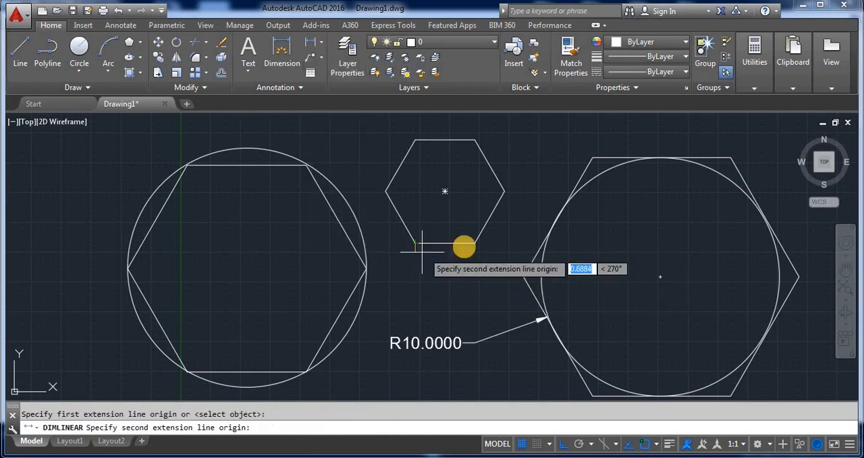
{"action": "left_click", "coordinate": [475, 244]}
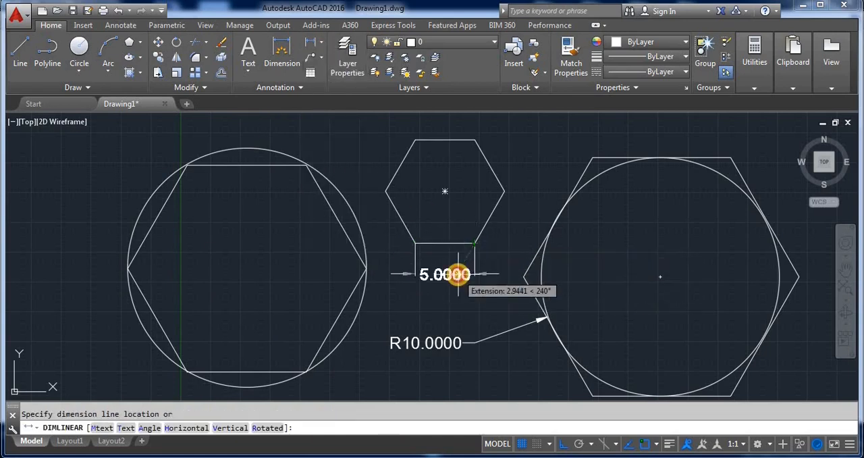
{"action": "left_click", "coordinate": [455, 273]}
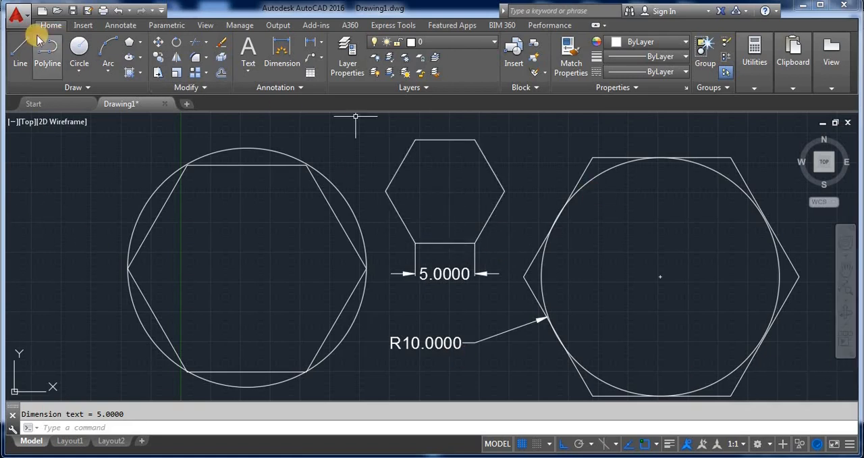
- Erase all the circles, hexagons and dimensions from the drawing
{"action": "left_click", "coordinate": [141, 58]}
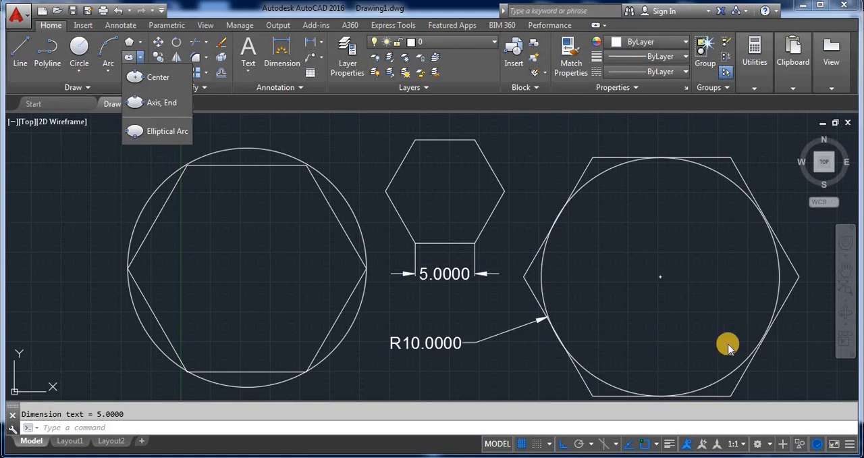
{"action": "left_click", "coordinate": [782, 375]}
{"action": "left_click", "coordinate": [828, 392]}
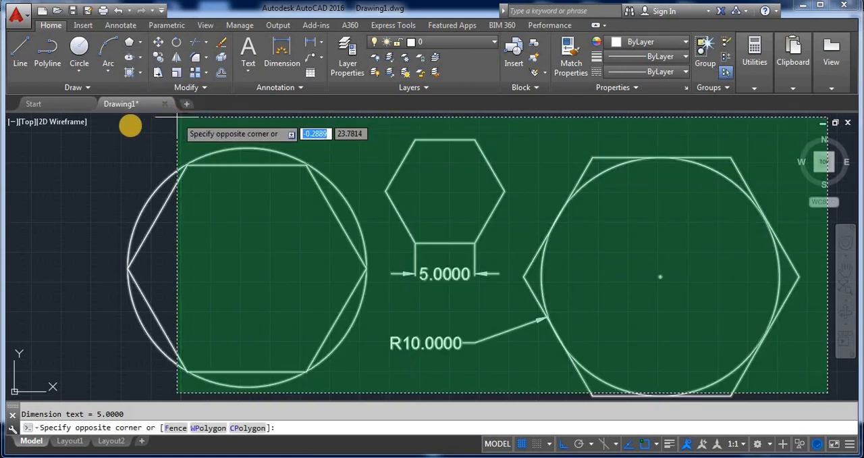
{"action": "left_click", "coordinate": [113, 125]}
{"action": "key", "text": "Delete"}
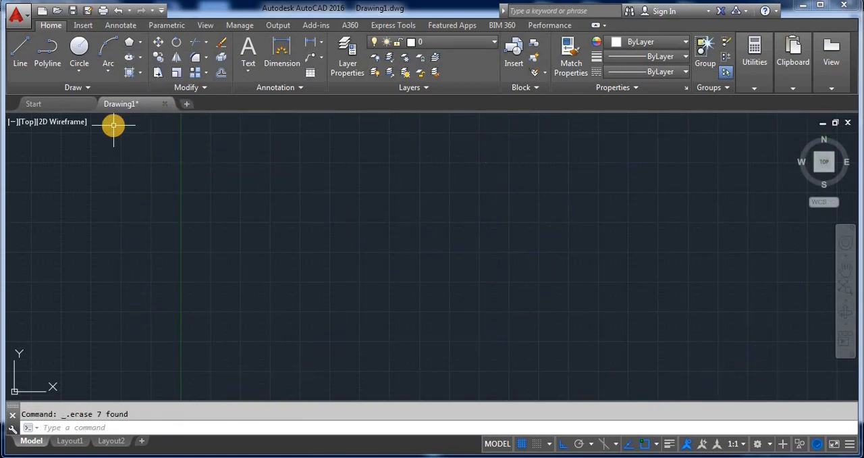
- Draw an ellipse by its centre with a horizontal axis endpoint 10 units away and a distance of 5 to the other axis
{"action": "left_click", "coordinate": [140, 58]}
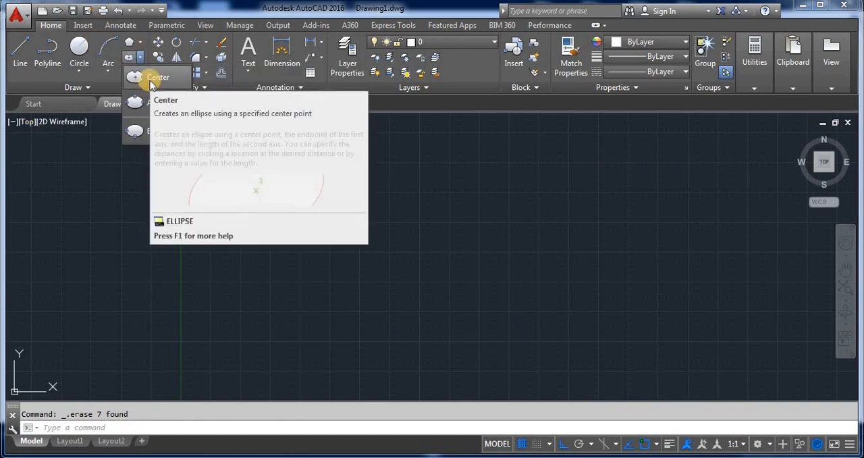
{"action": "left_click", "coordinate": [155, 79]}
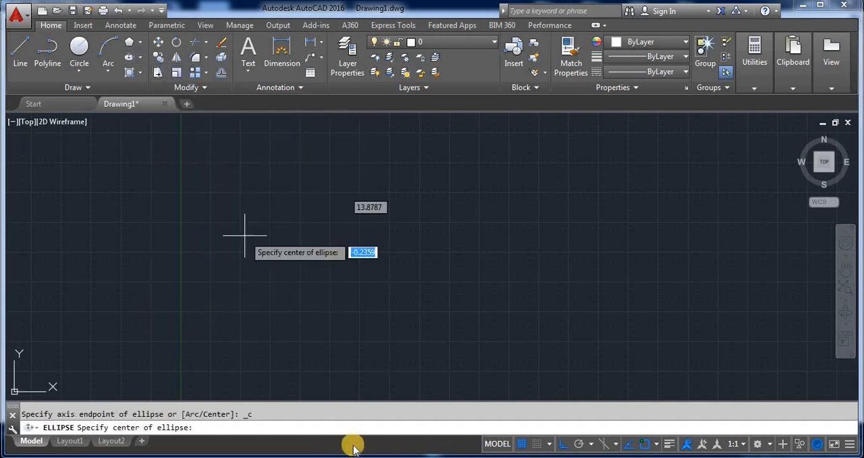
{"action": "left_click", "coordinate": [392, 243]}
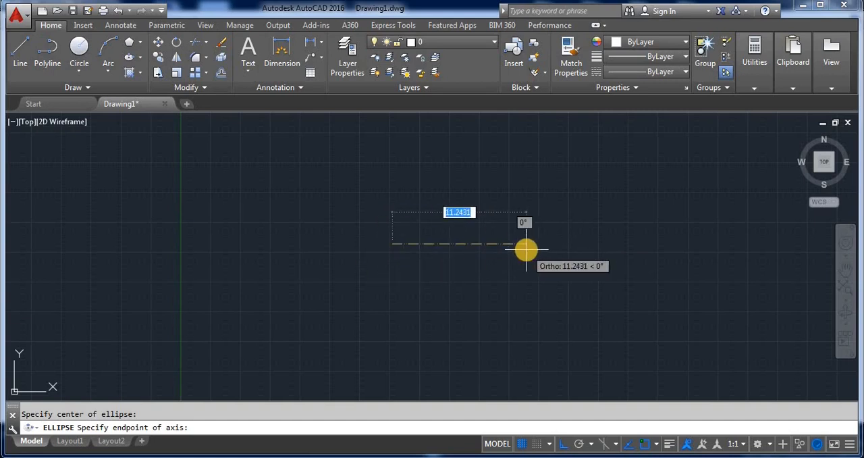
{"action": "type", "text": "10"}
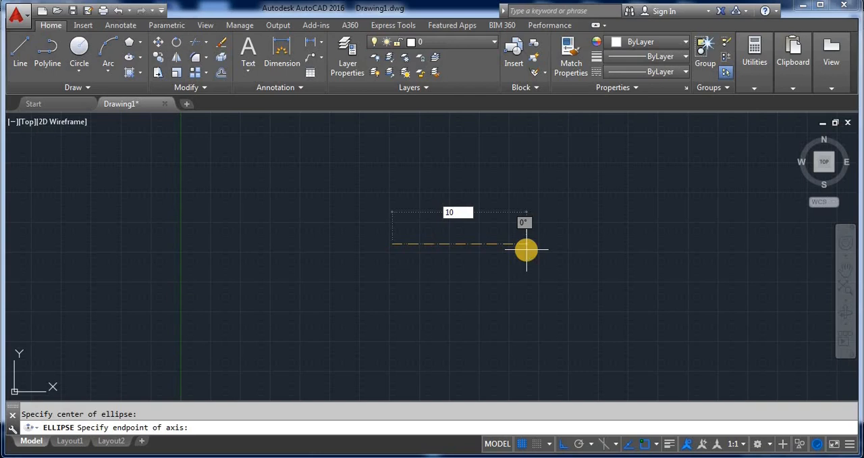
{"action": "key", "text": "Return"}
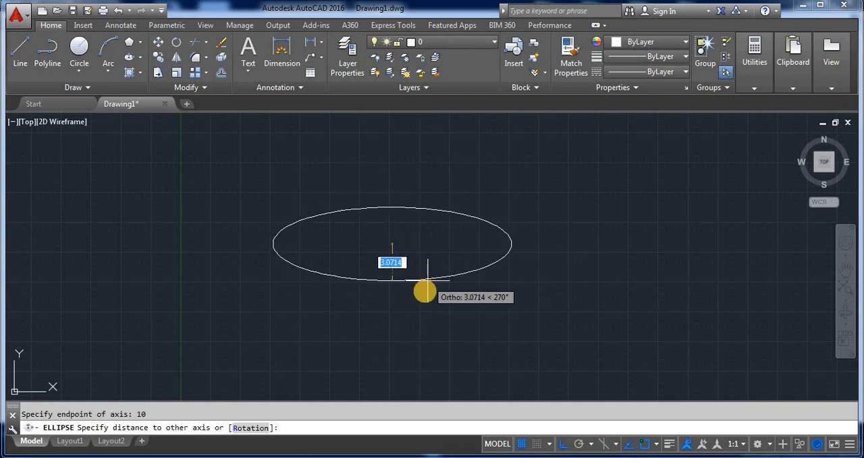
{"action": "type", "text": "5"}
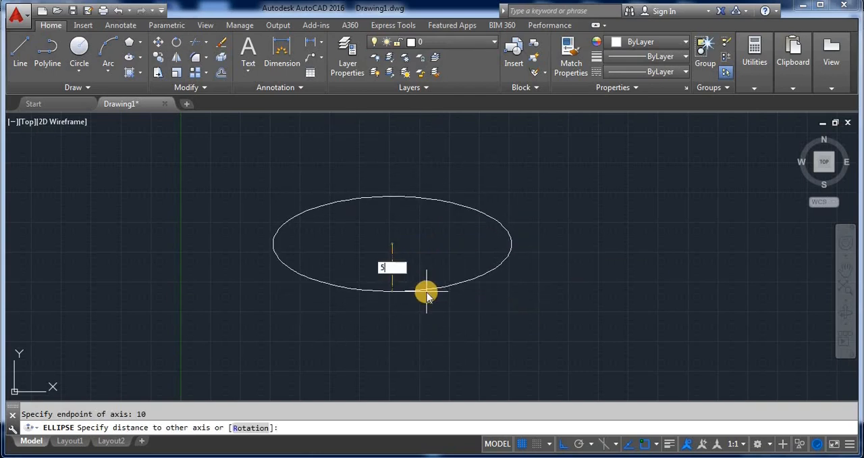
{"action": "key", "text": "Return"}
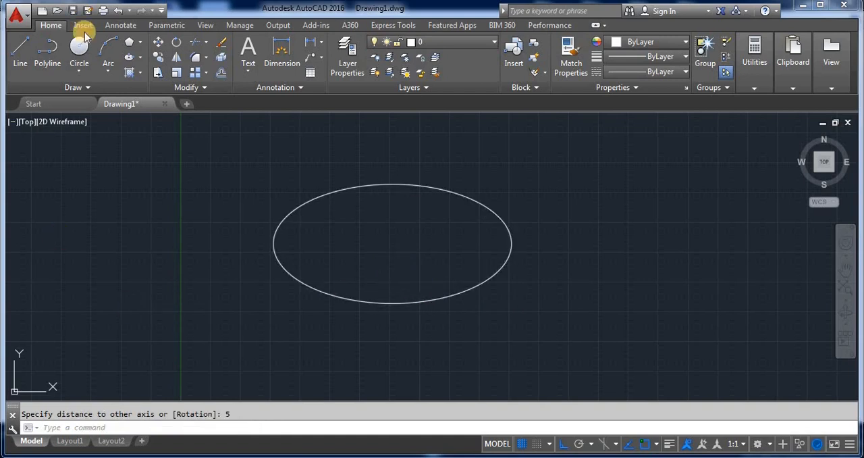
- Draw a second ellipse right of the first with the Axis, End method, about 13 units long with a half-height of about 3.5
{"action": "left_click", "coordinate": [140, 57]}
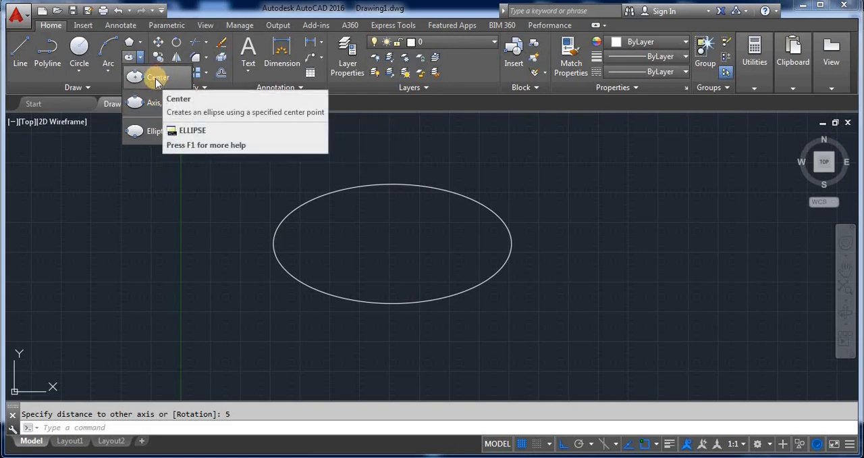
{"action": "left_click", "coordinate": [147, 105]}
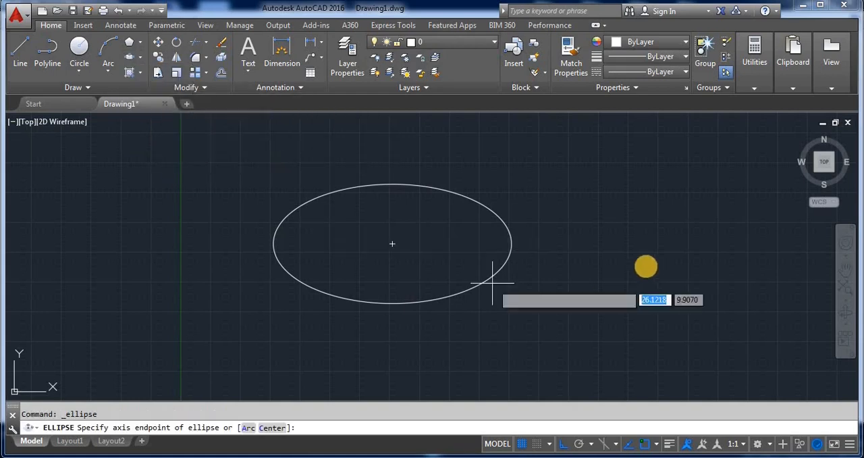
{"action": "left_click", "coordinate": [587, 253]}
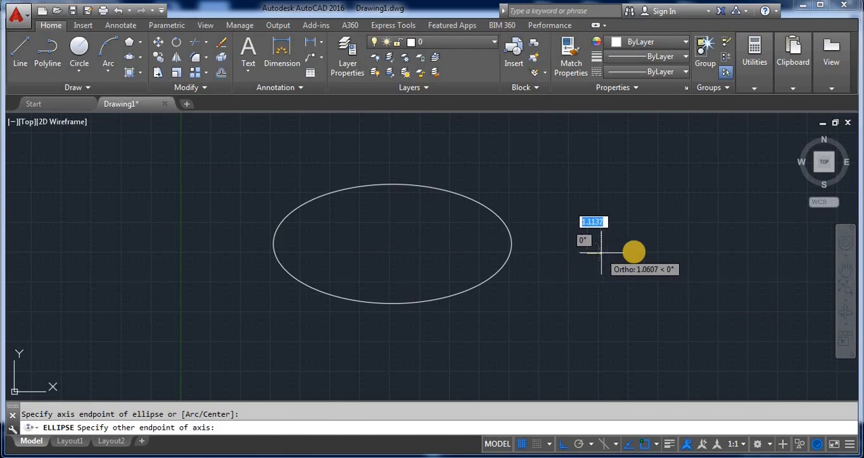
{"action": "left_click", "coordinate": [745, 253]}
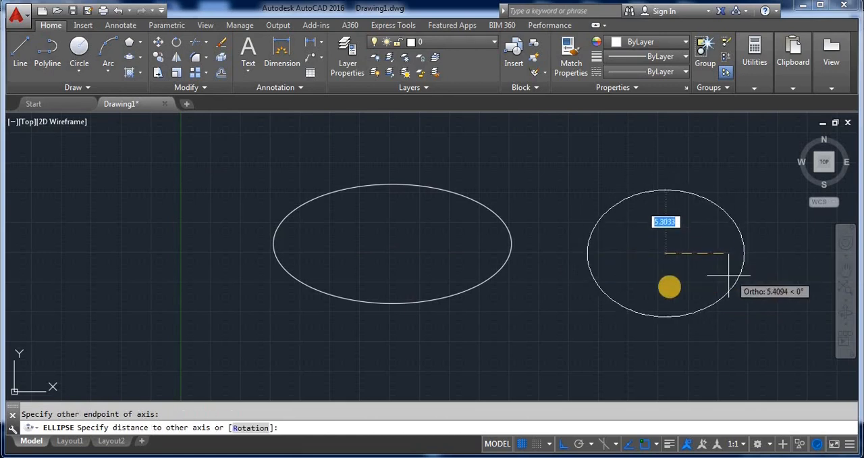
{"action": "left_click", "coordinate": [669, 294]}
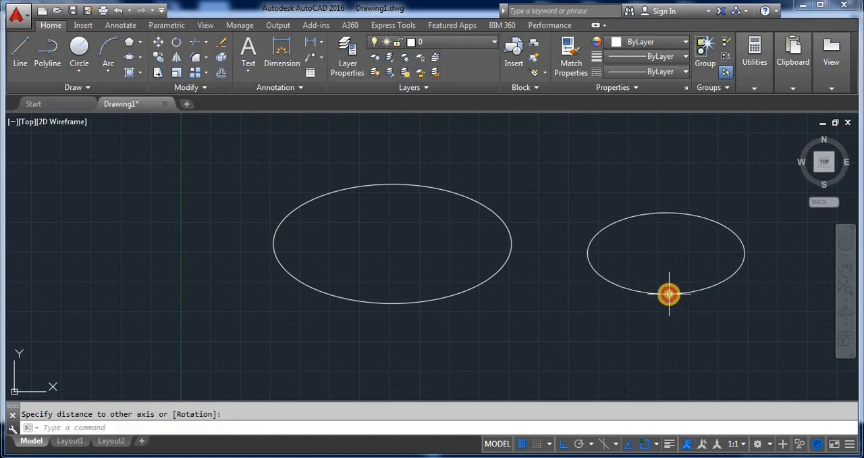
- Draw a small elliptical arc left of the large ellipse, half-height about 1.4, with Ortho off, running counterclockwise from its lower right to its upper left
{"action": "left_click", "coordinate": [141, 57]}
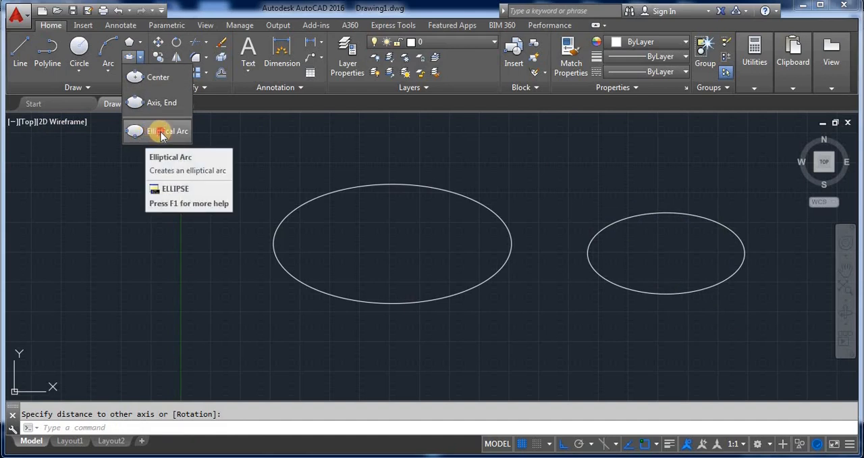
{"action": "left_click", "coordinate": [162, 135]}
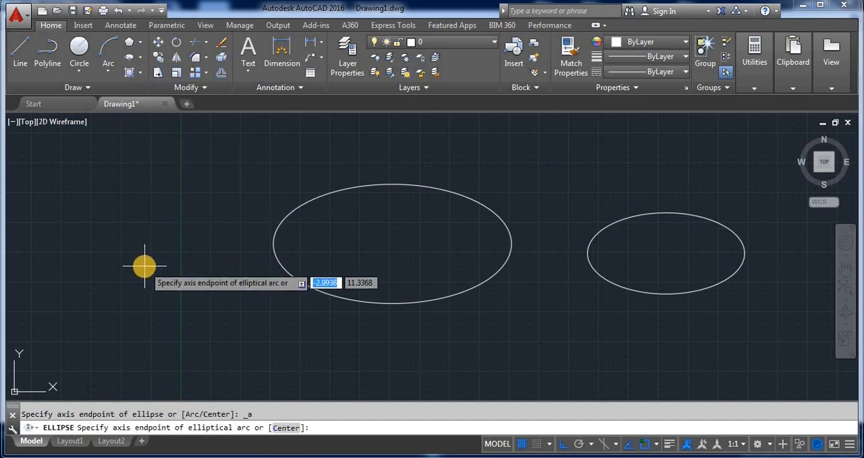
{"action": "left_click", "coordinate": [144, 266]}
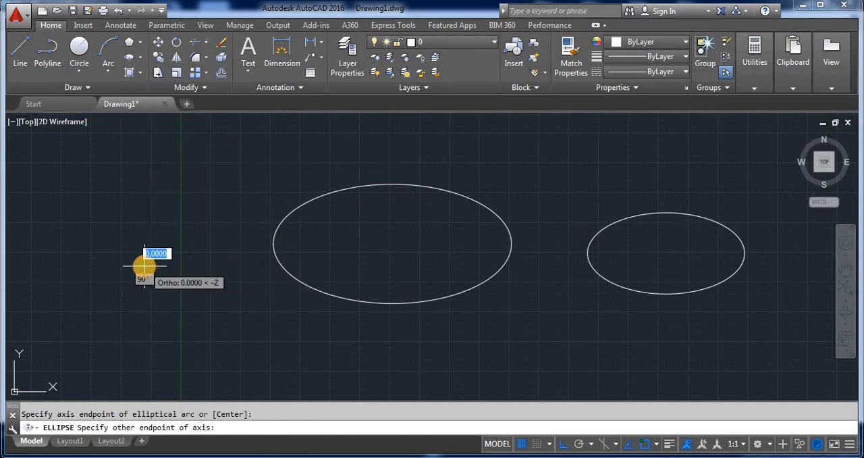
{"action": "left_click", "coordinate": [221, 270]}
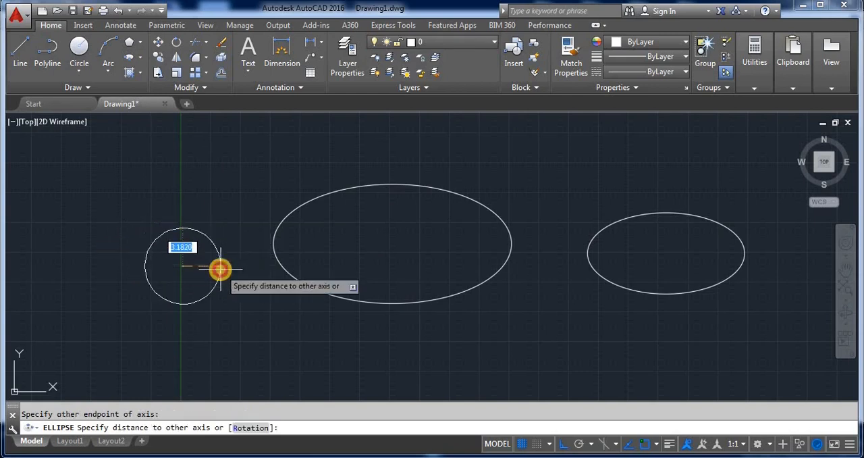
{"action": "left_click", "coordinate": [189, 283]}
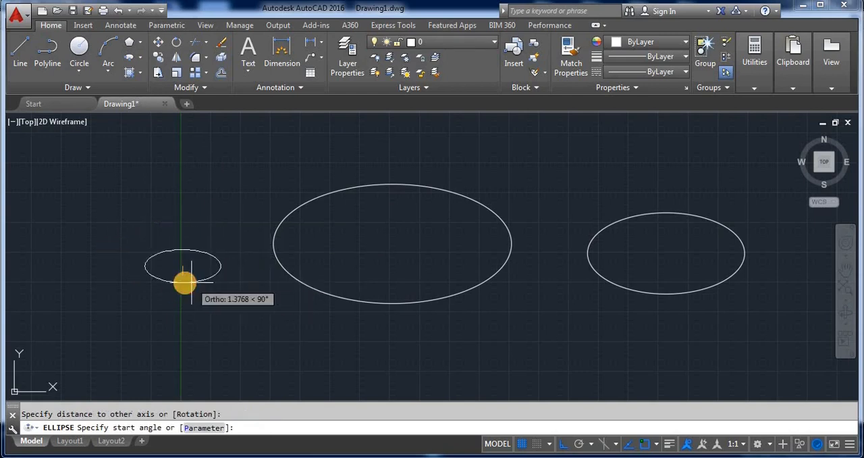
{"action": "scroll", "coordinate": [162, 259], "scroll_direction": "up", "scroll_amount": 5}
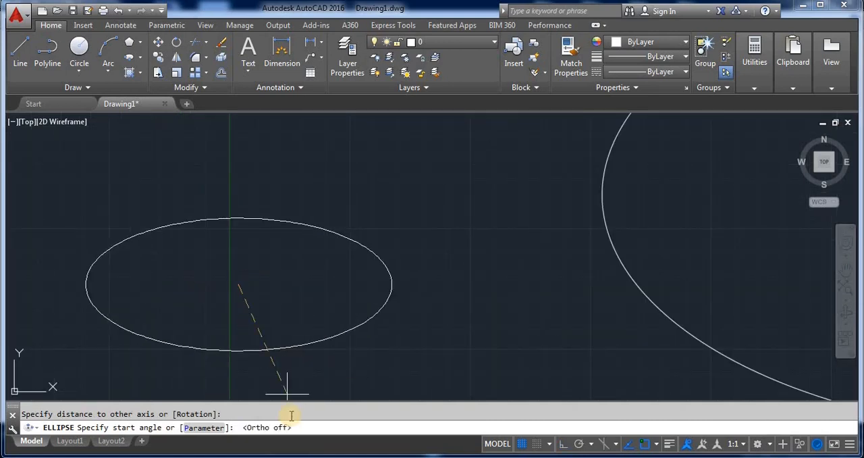
{"action": "left_click", "coordinate": [304, 342]}
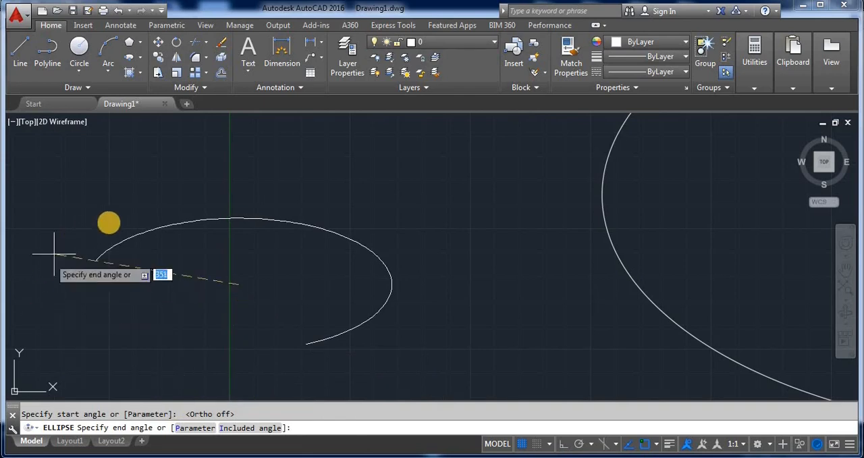
{"action": "left_click", "coordinate": [108, 264]}
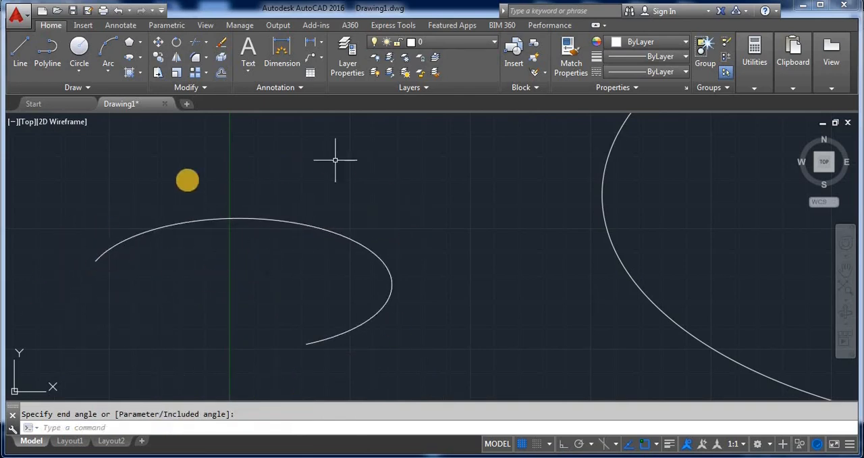
{"action": "left_click", "coordinate": [140, 57]}
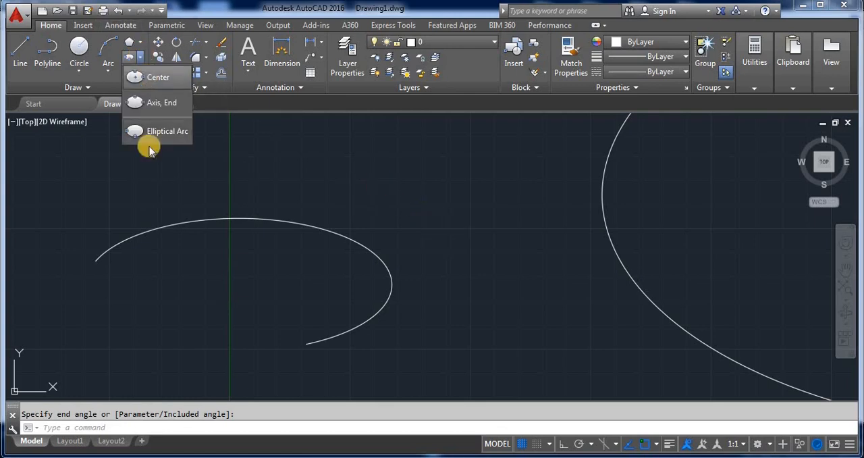
{"action": "left_click", "coordinate": [144, 174]}
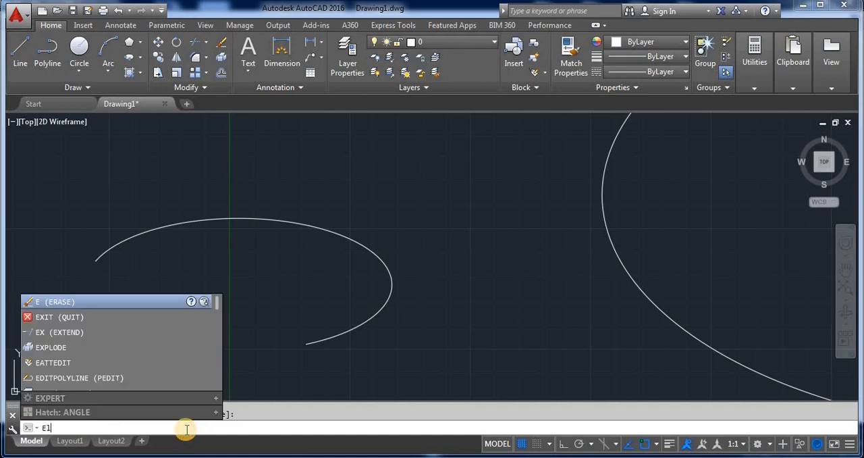
{"action": "type", "text": "l"}
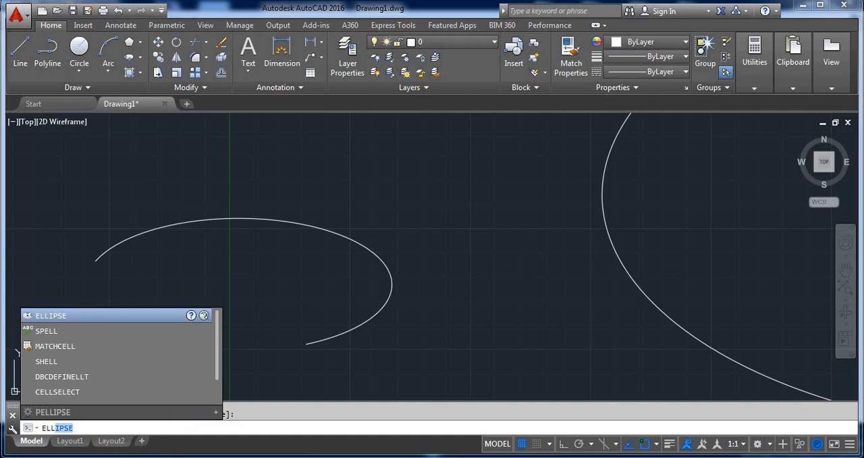
{"action": "key", "text": "Return"}
{"action": "key", "text": "BackSpace"}
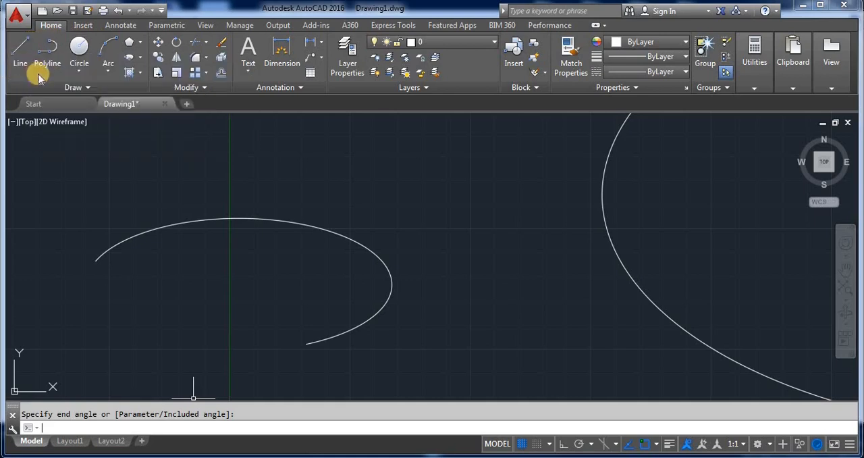
{"action": "left_click", "coordinate": [79, 66]}
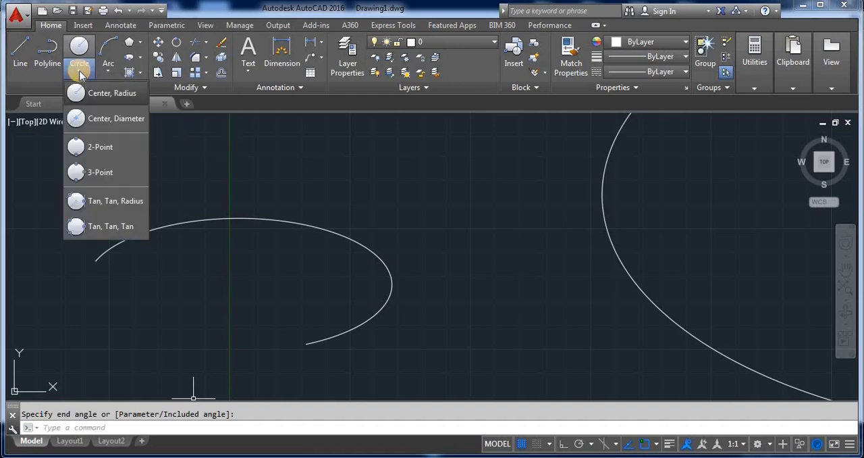
{"action": "left_click", "coordinate": [105, 70]}
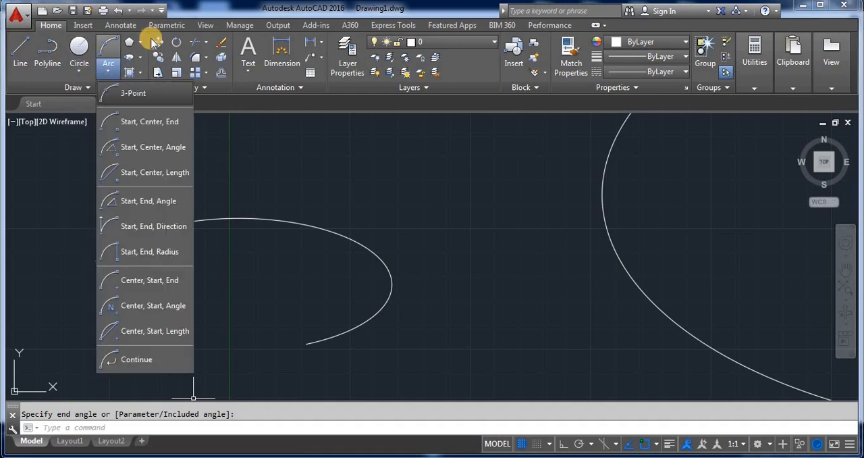
{"action": "left_click", "coordinate": [215, 146]}
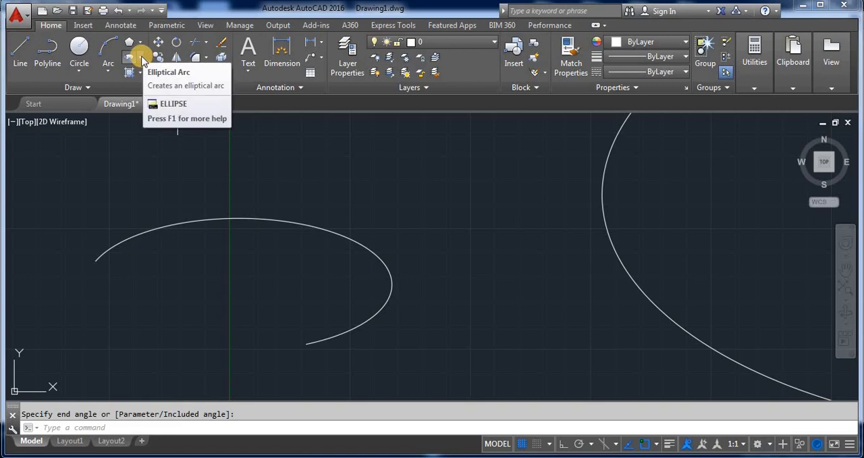
{"action": "scroll", "coordinate": [254, 207], "scroll_direction": "down", "scroll_amount": 5}
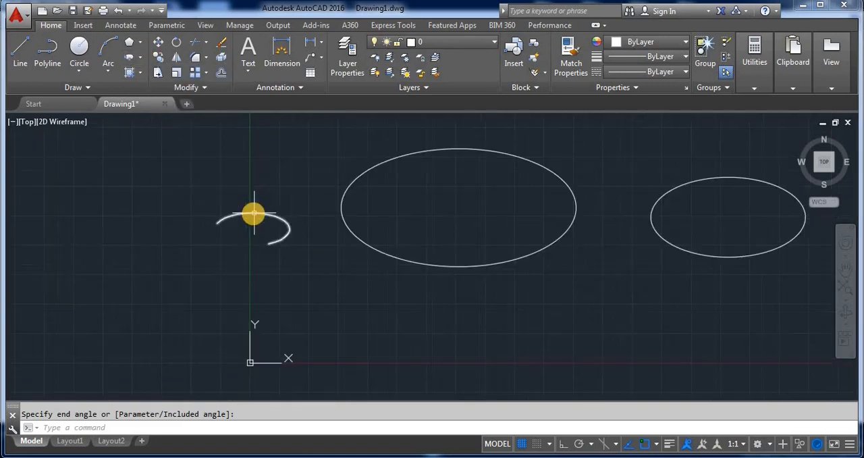
{"action": "scroll", "coordinate": [241, 236], "scroll_direction": "down", "scroll_amount": 2}
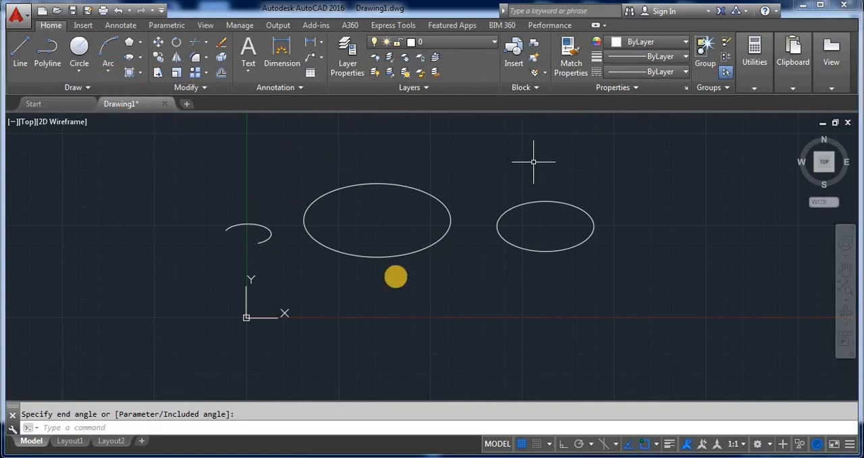
{"action": "scroll", "coordinate": [510, 198], "scroll_direction": "up", "scroll_amount": 2}
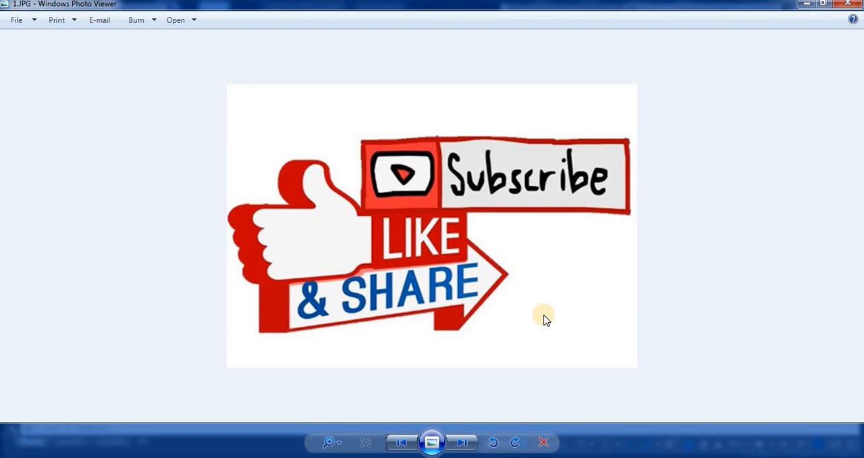
{"action": "key", "text": "Right"}
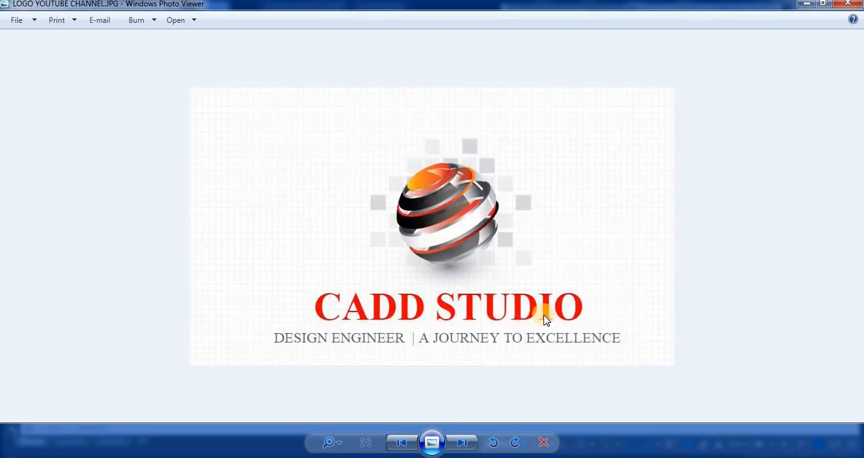